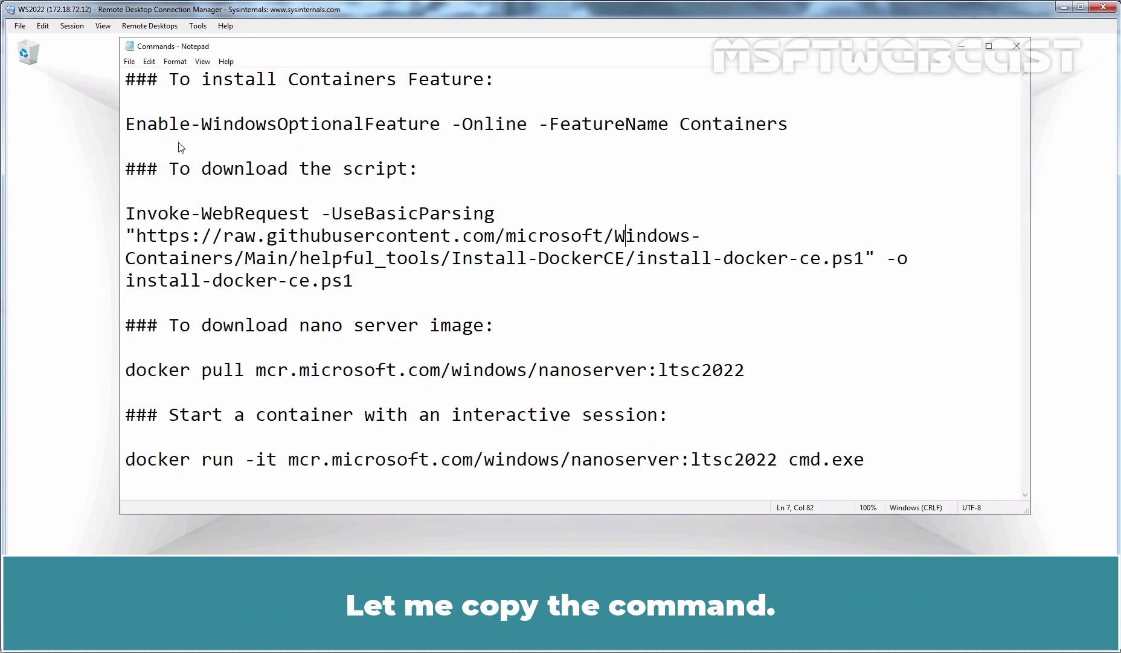
Step: Copy the Enable-WindowsOptionalFeature Containers command line from the Notepad notes
drag(127, 124, 818, 124)
right_click(738, 123)
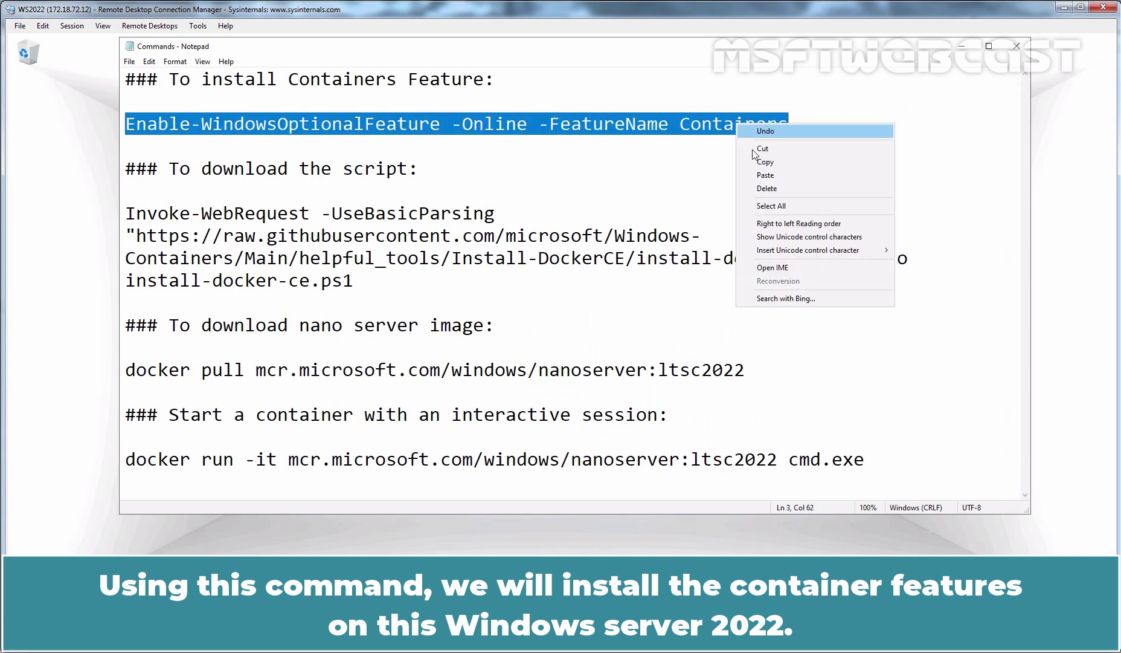
click(762, 170)
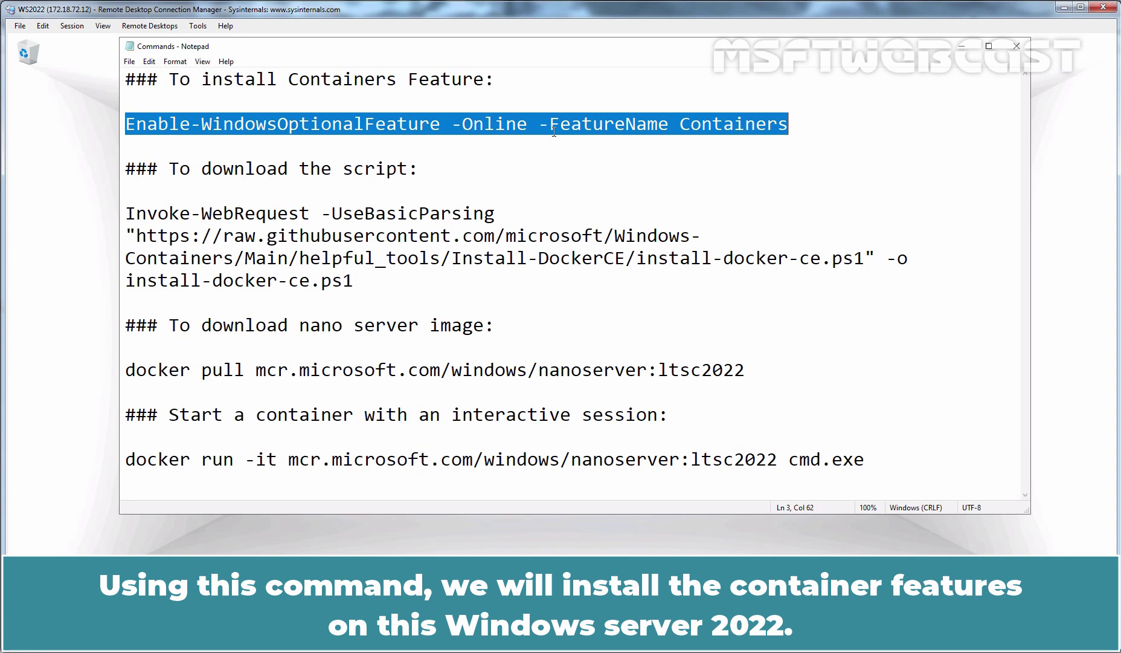
Step: In an administrator PowerShell, run the Containers feature command and confirm the restart with Y
right_click(20, 635)
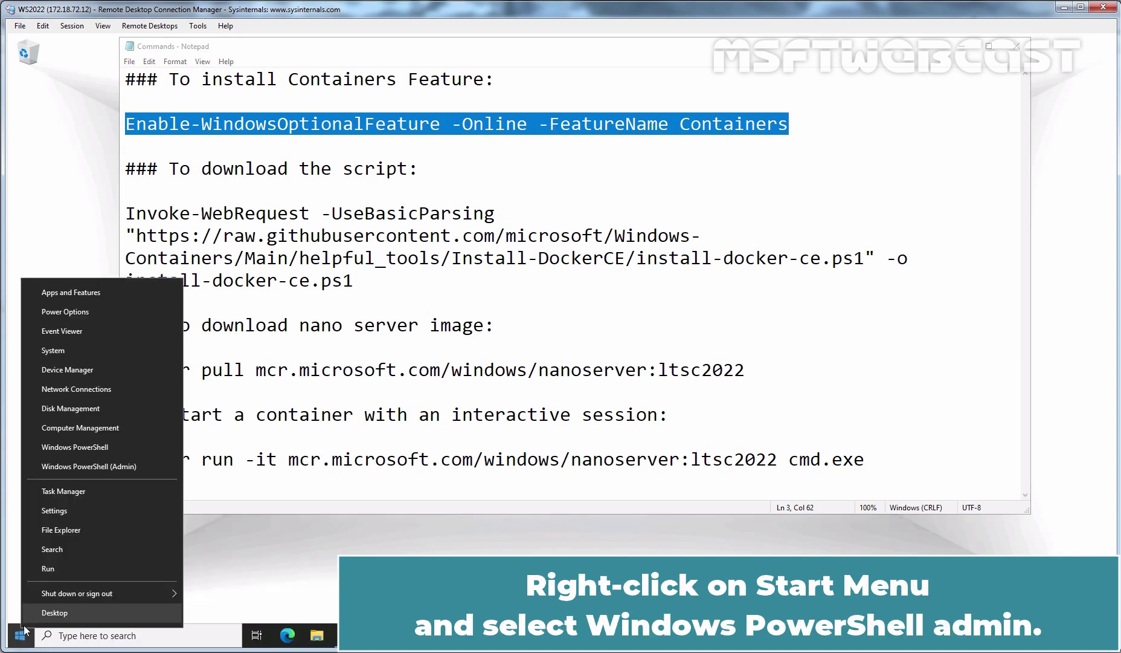
click(151, 466)
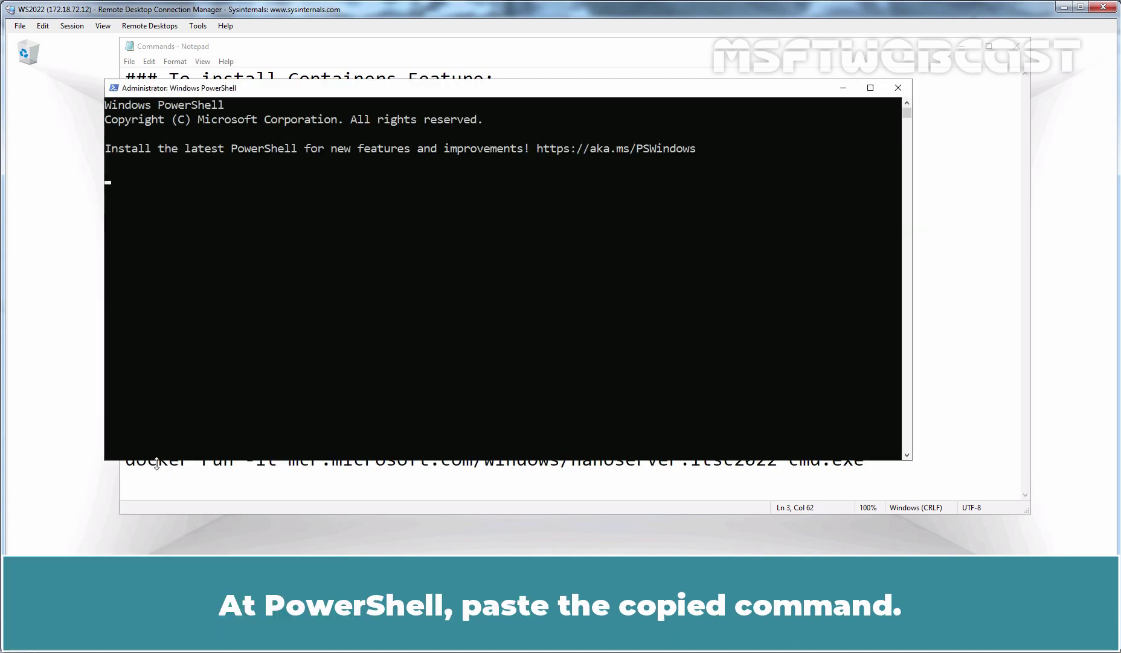
right_click(354, 205)
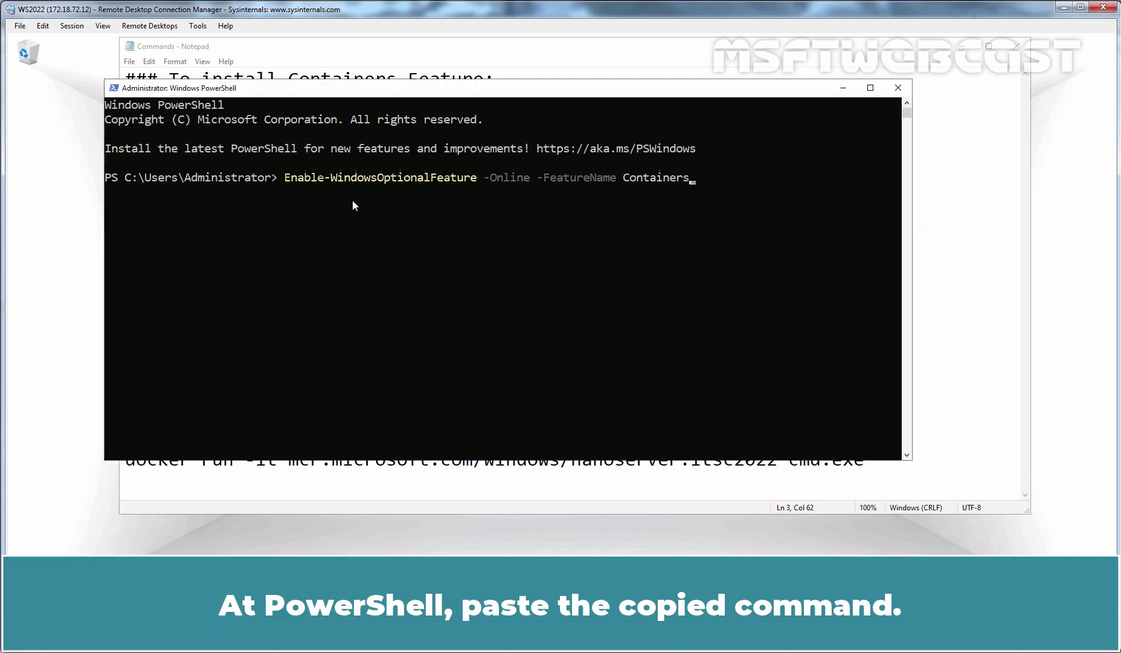
key(Return)
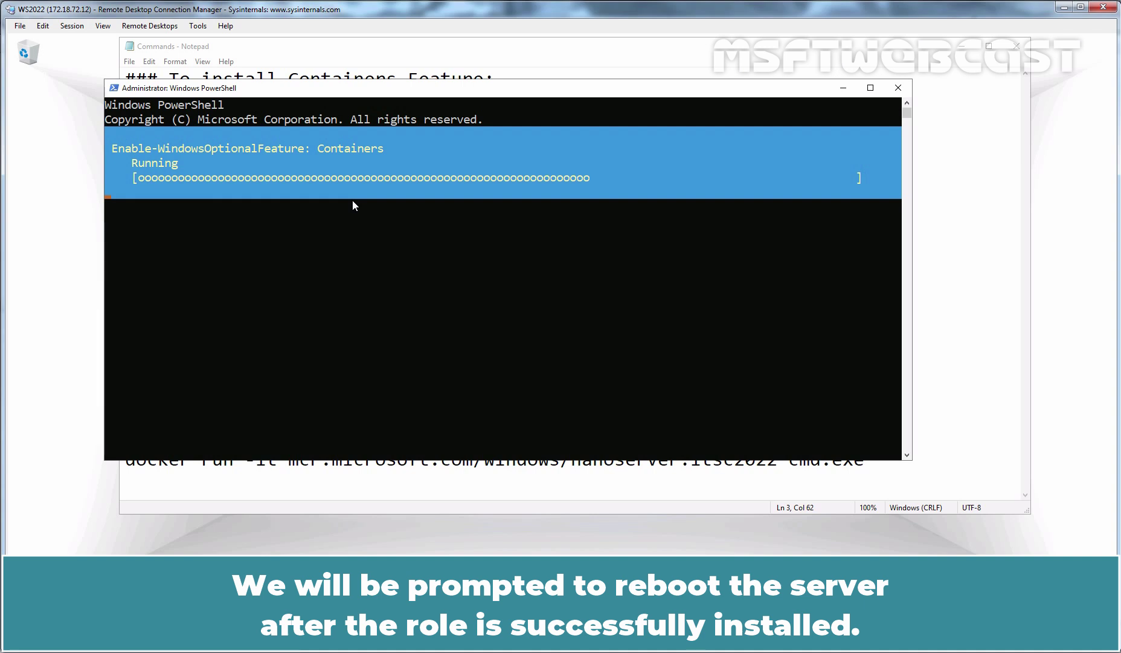
text(Y)
key(Return)
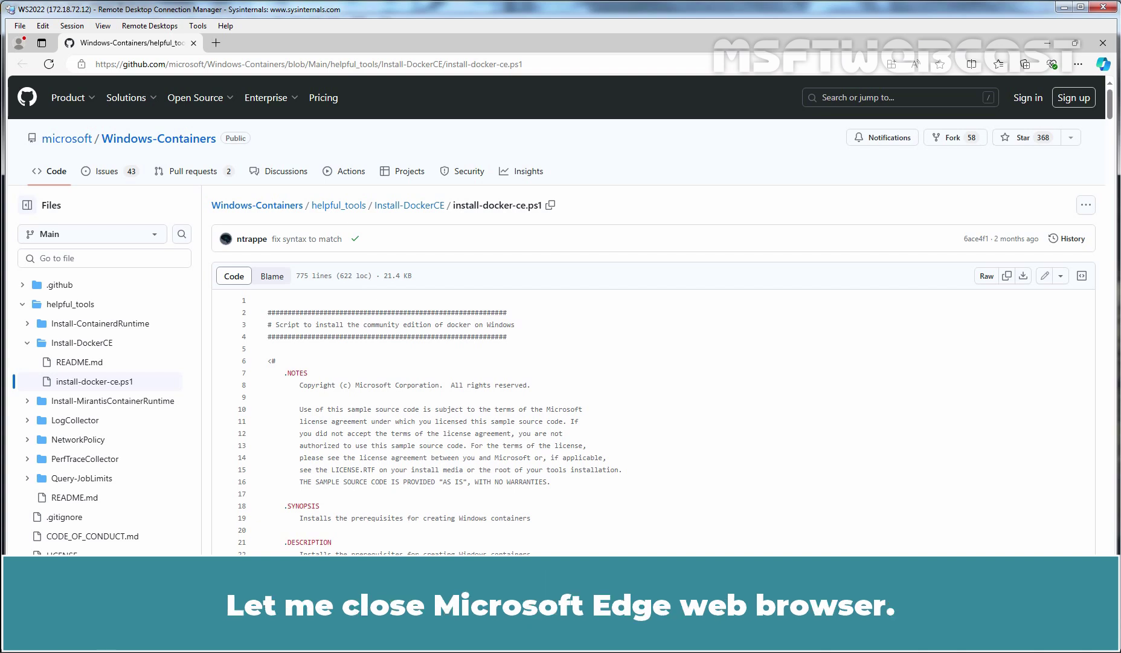
Step: Close Edge, copy the Invoke-WebRequest install-docker-ce.ps1 command from Commands, and launch admin PowerShell
click(1104, 43)
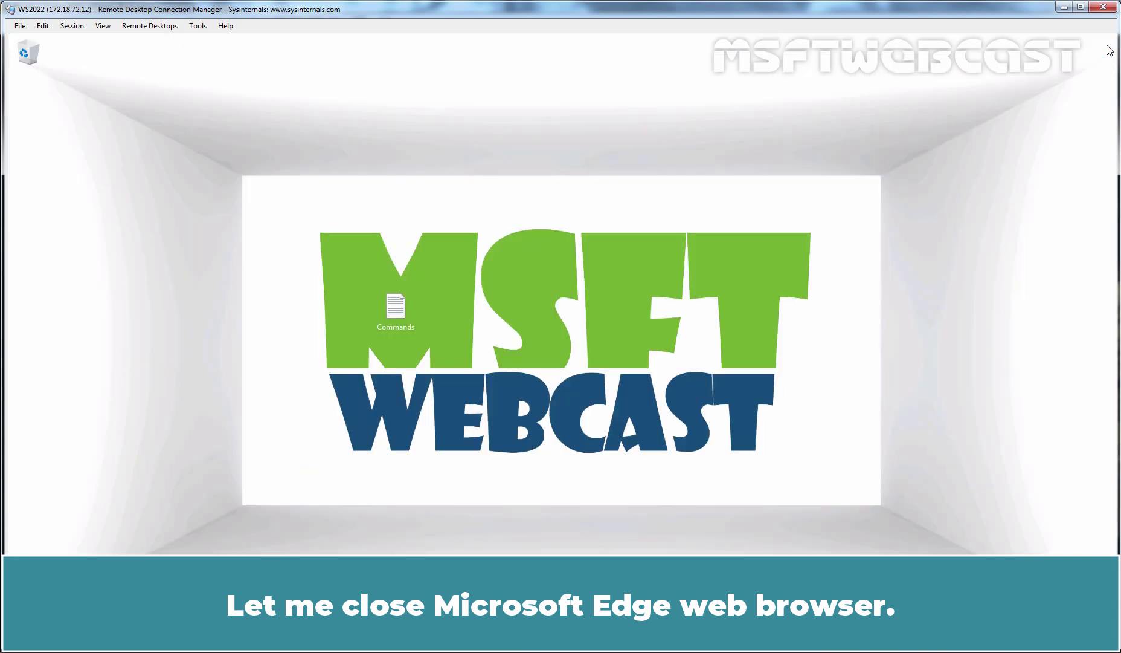
double_click(393, 317)
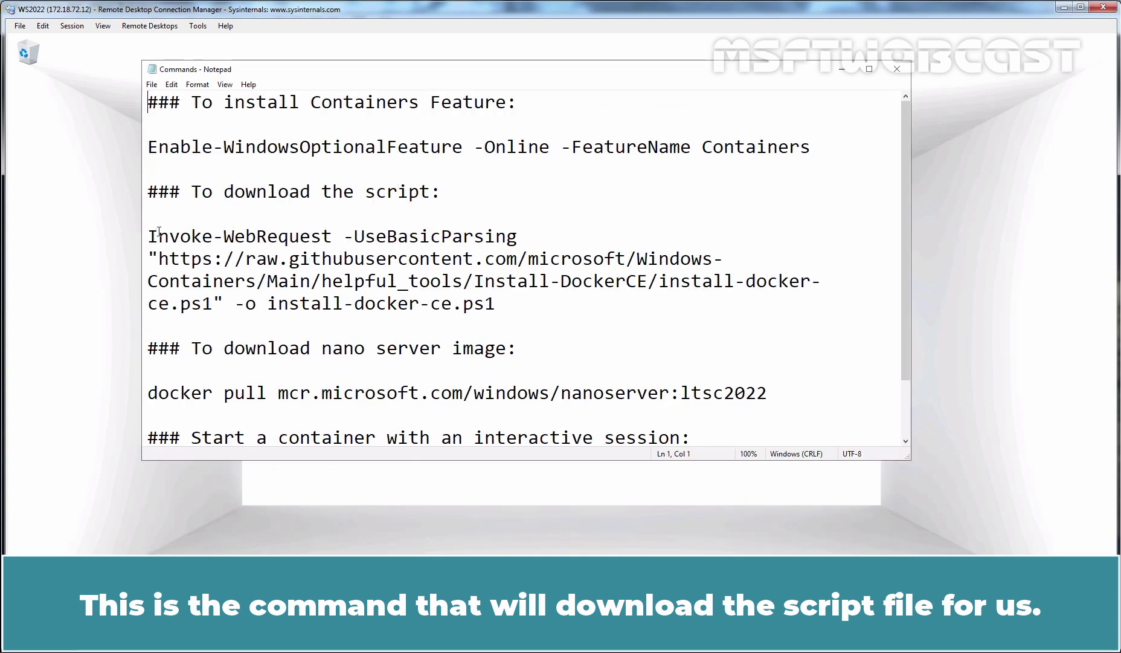
drag(148, 237, 514, 309)
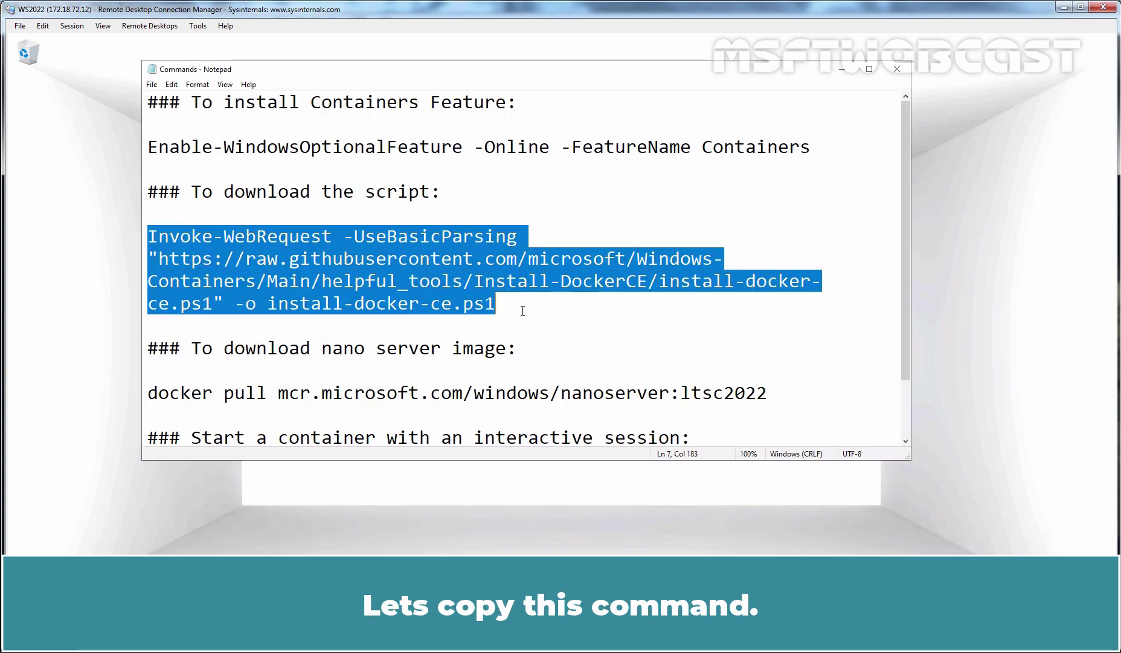
right_click(433, 265)
click(456, 304)
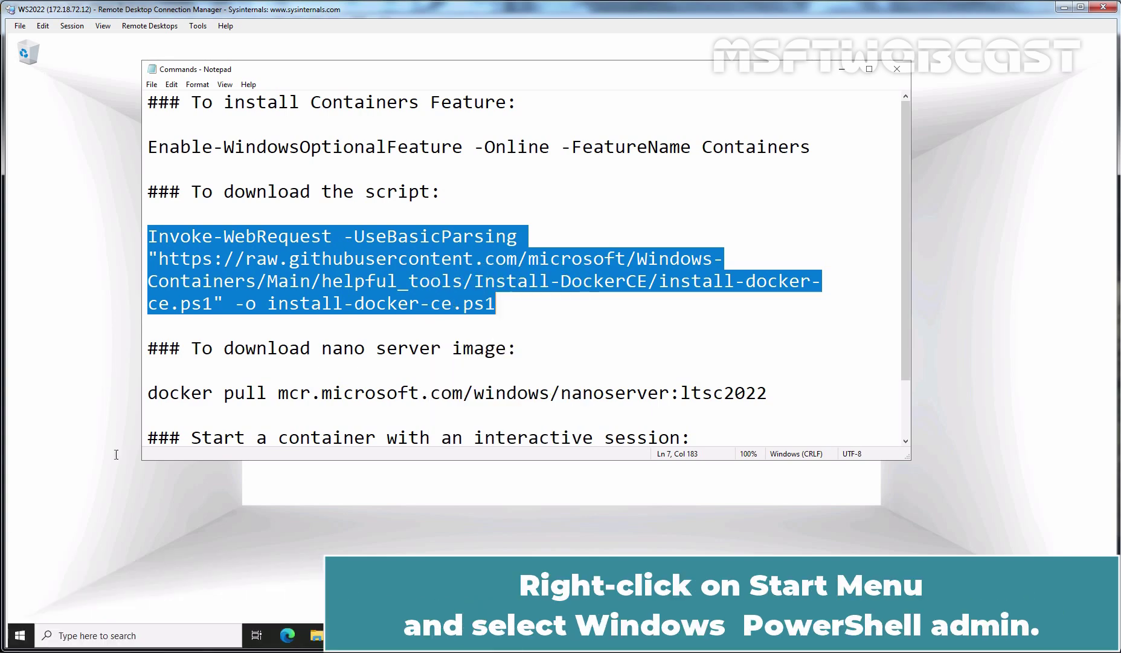
right_click(30, 640)
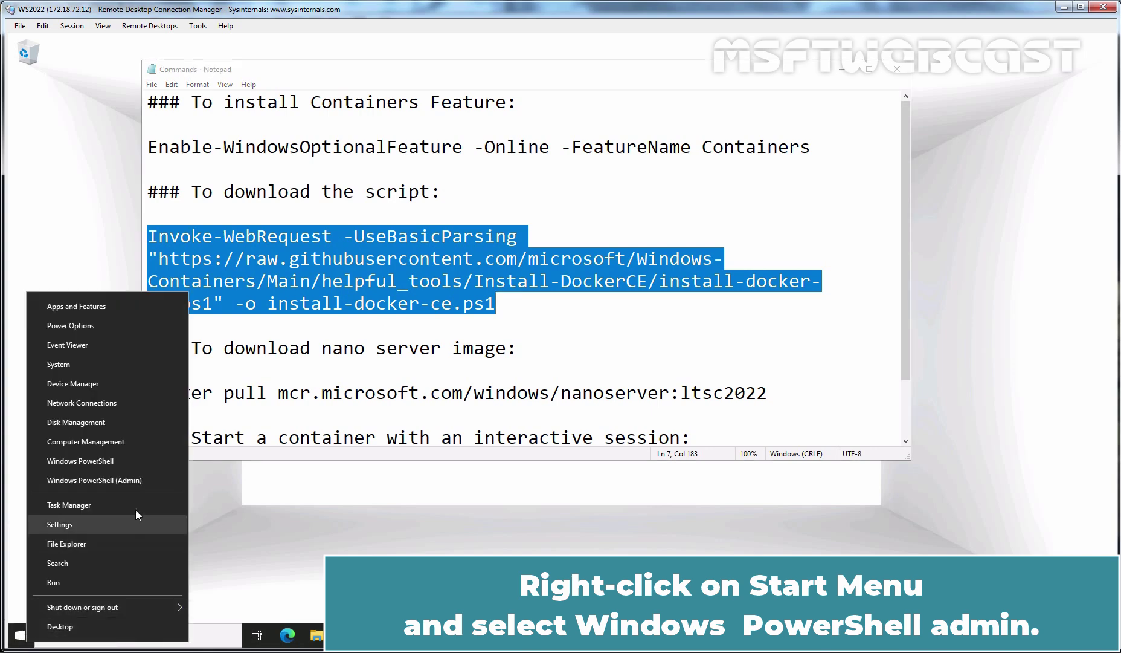
click(133, 483)
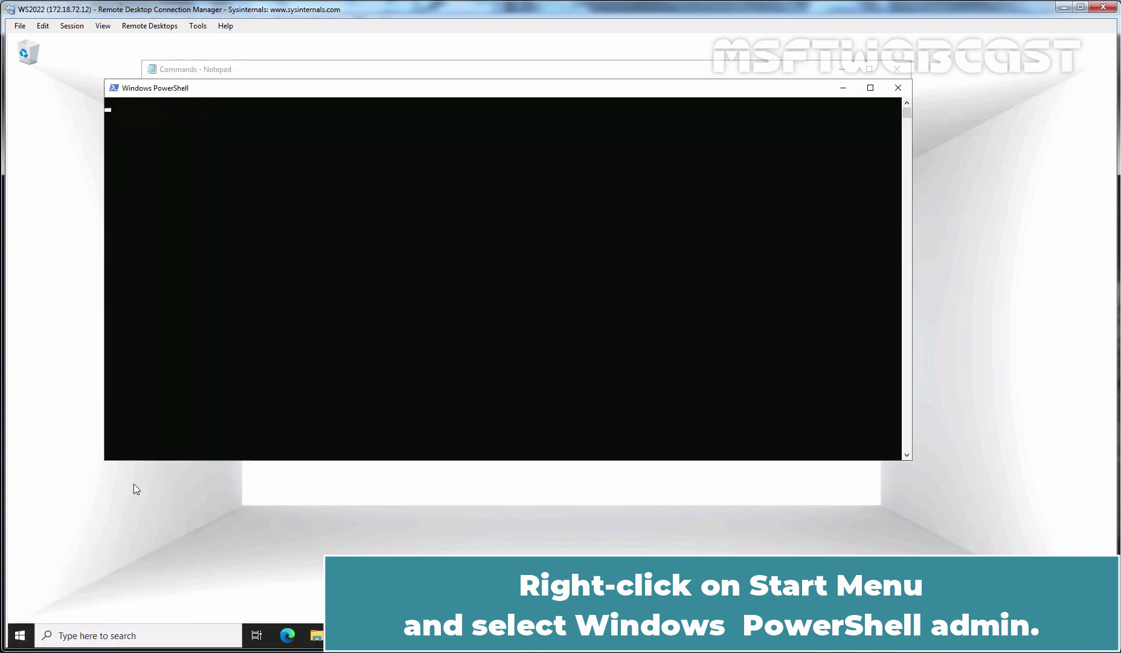
Step: Download install-docker-ce.ps1 with the Invoke-WebRequest command and confirm it with ls
right_click(372, 238)
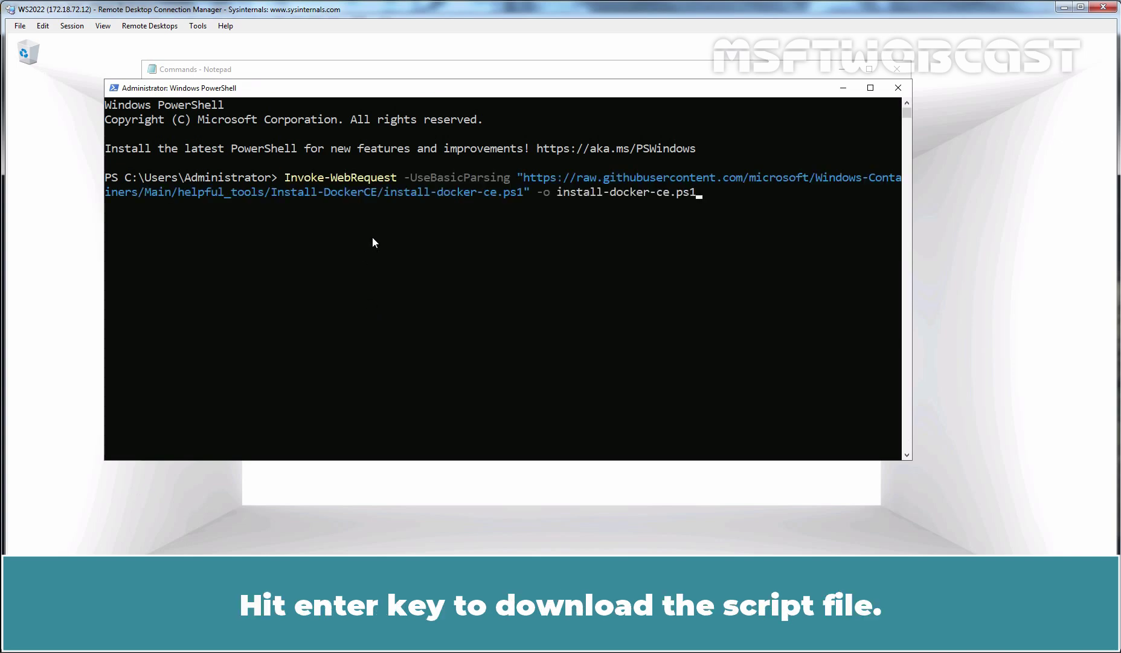
key(Return)
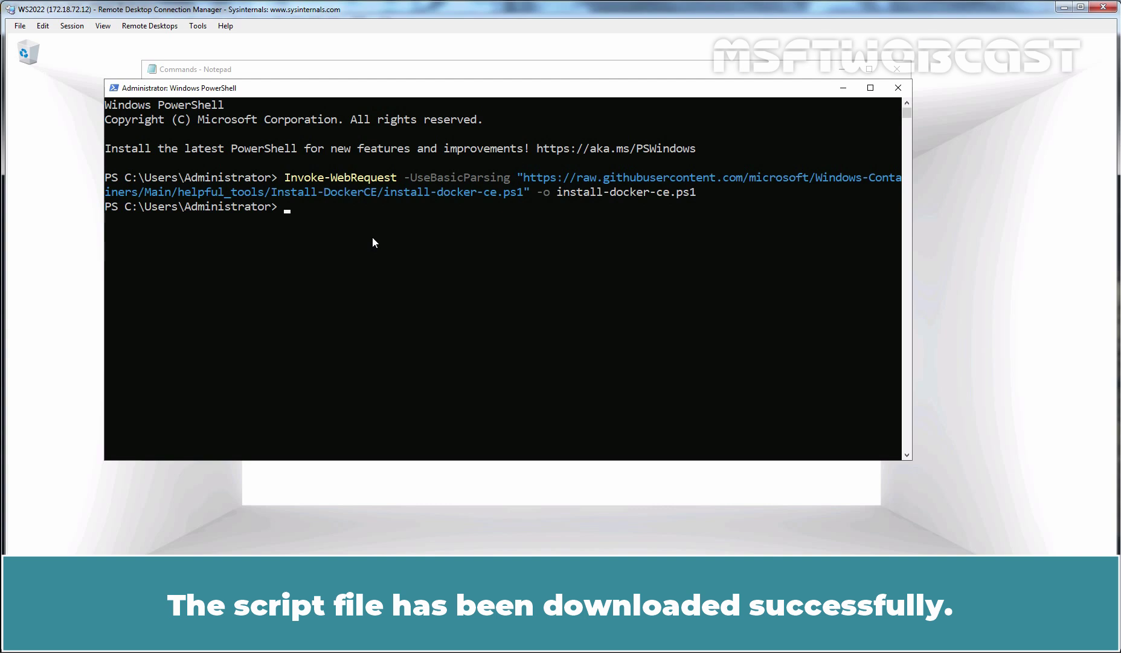
text(ls)
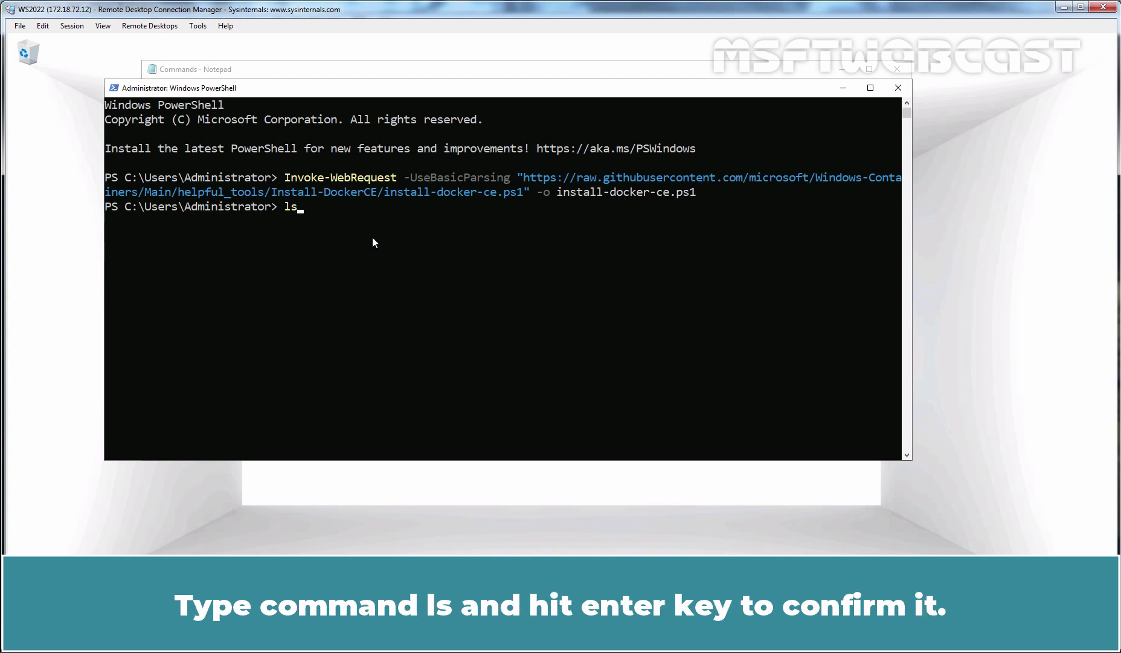
key(Return)
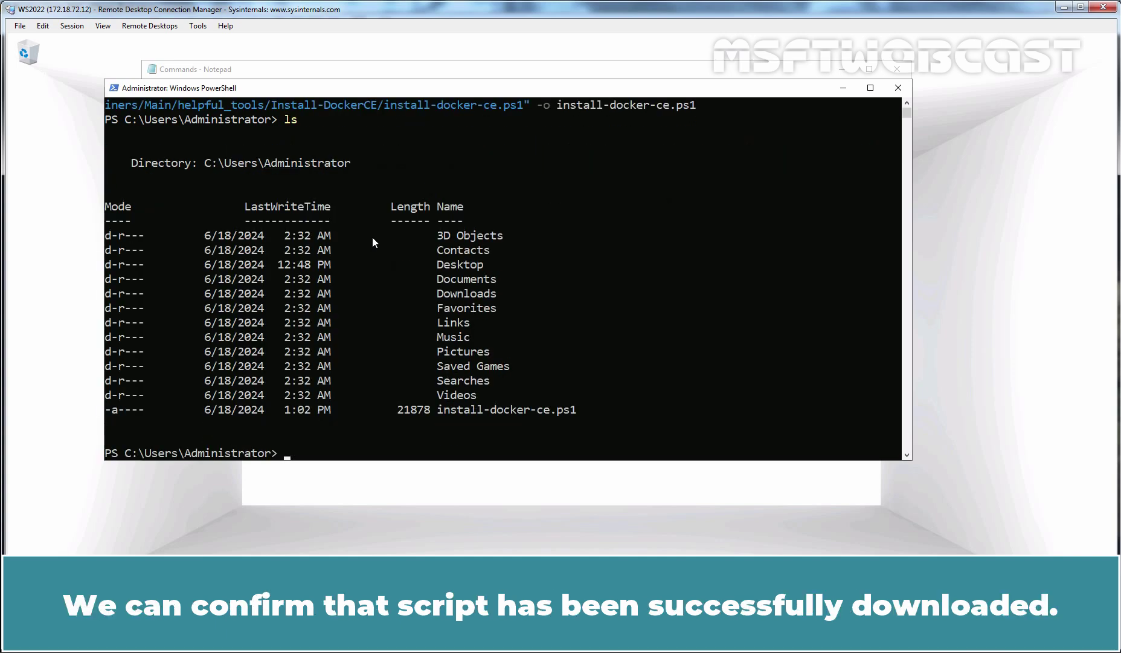
Step: Clear the console and run .\install-docker-ce.ps1 to install Docker 26.1.4
key(ctrl+l)
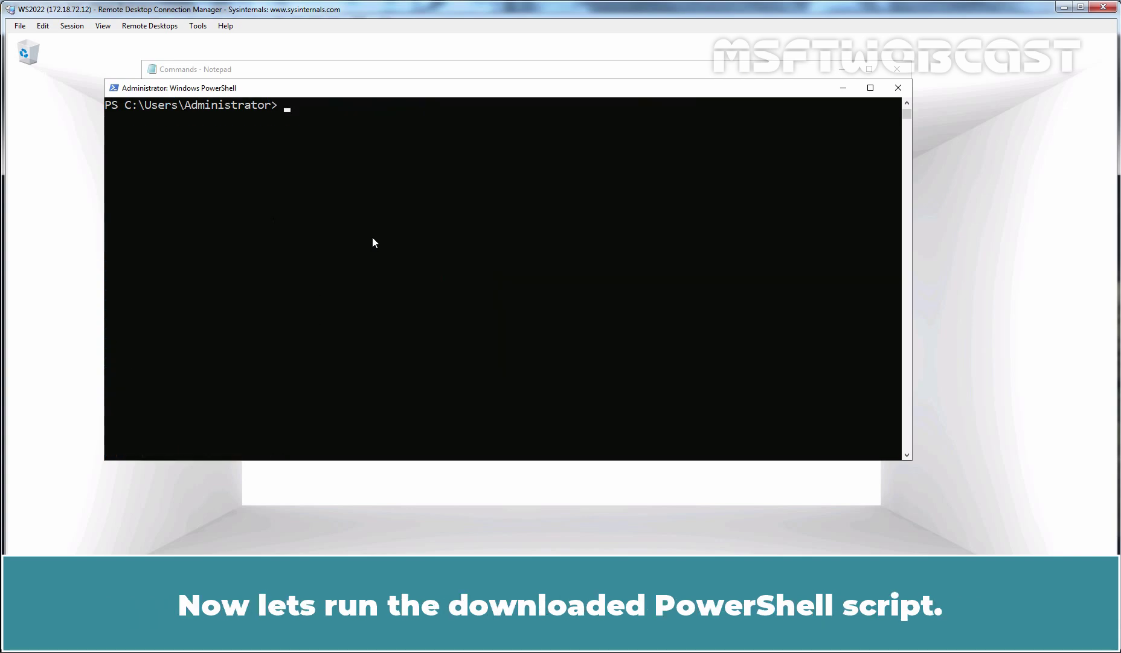
text(.\ins)
key(Tab)
key(Return)
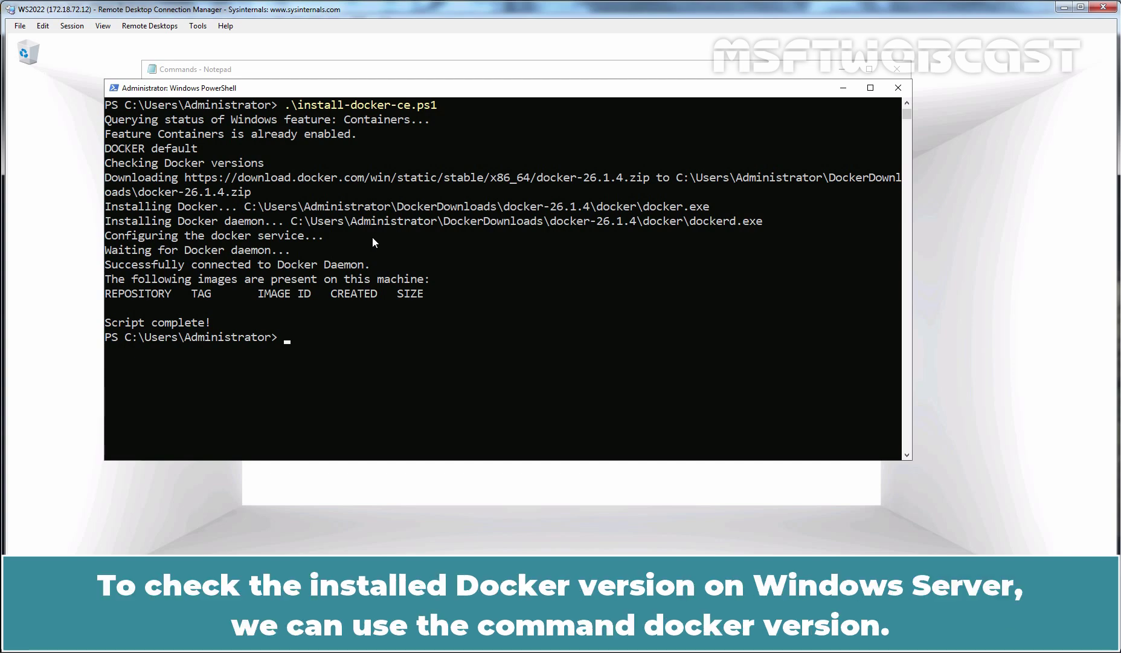
Step: Check Docker with docker --version and docker version, then clear the console
text(docker -)
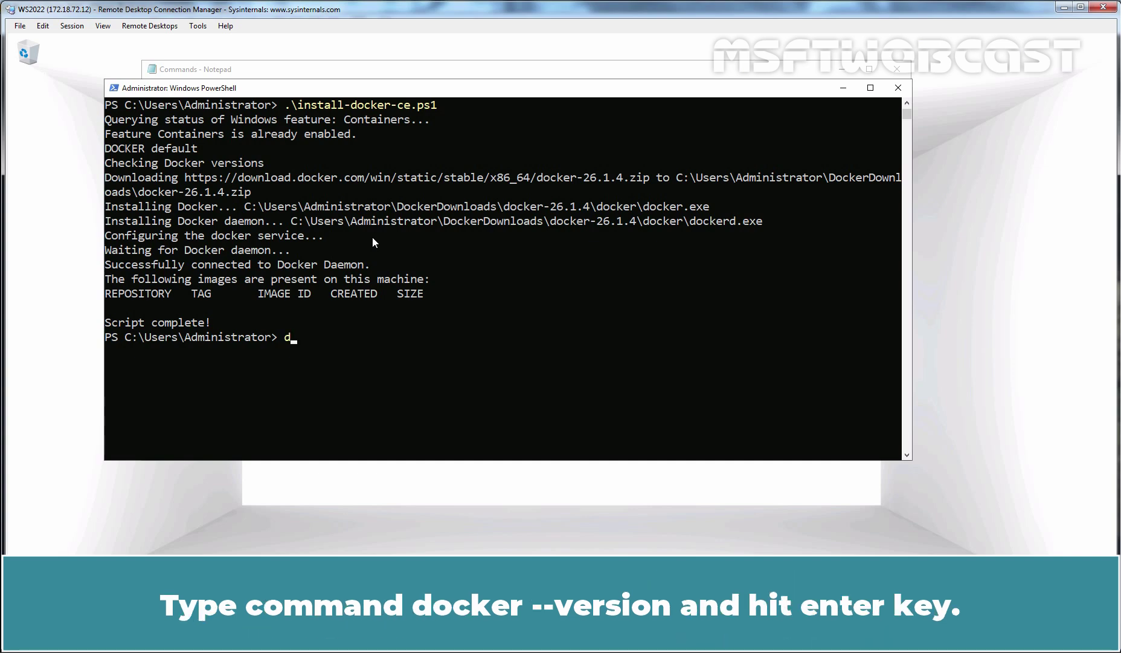
text(-version)
key(Return)
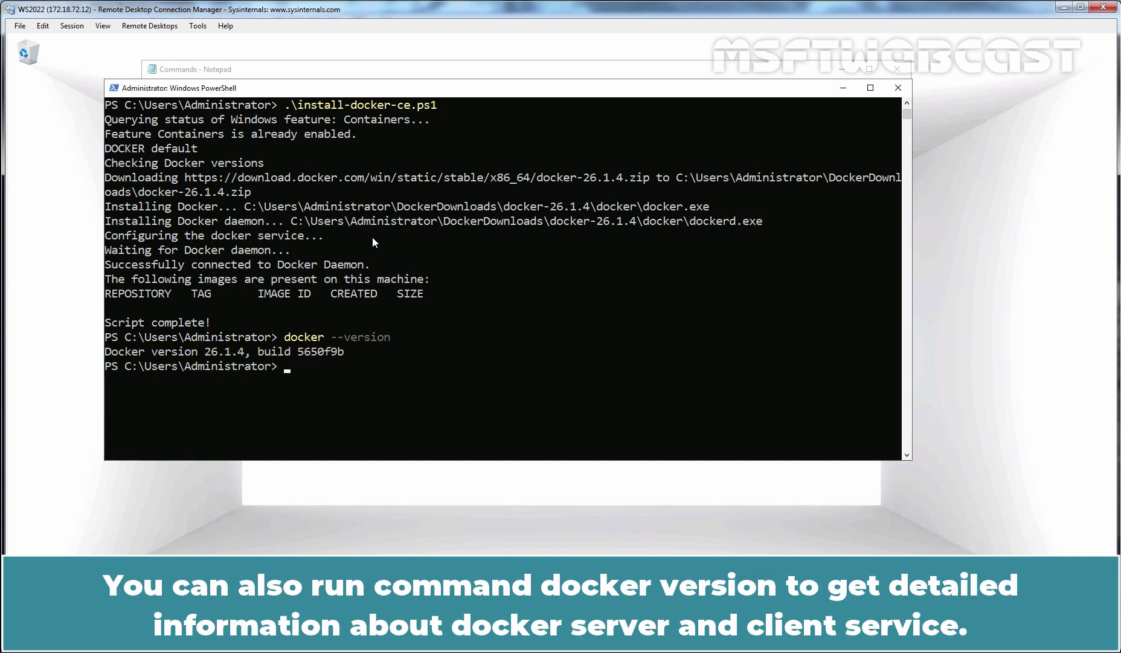
text(docker versio)
text(n)
key(Return)
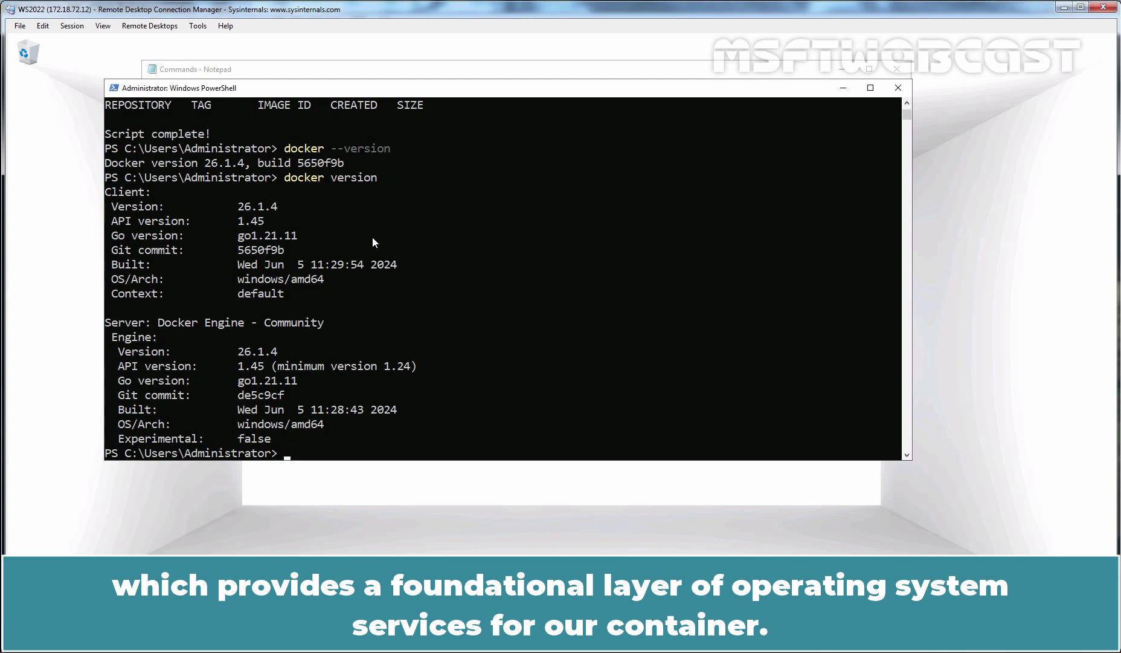
key(ctrl+l)
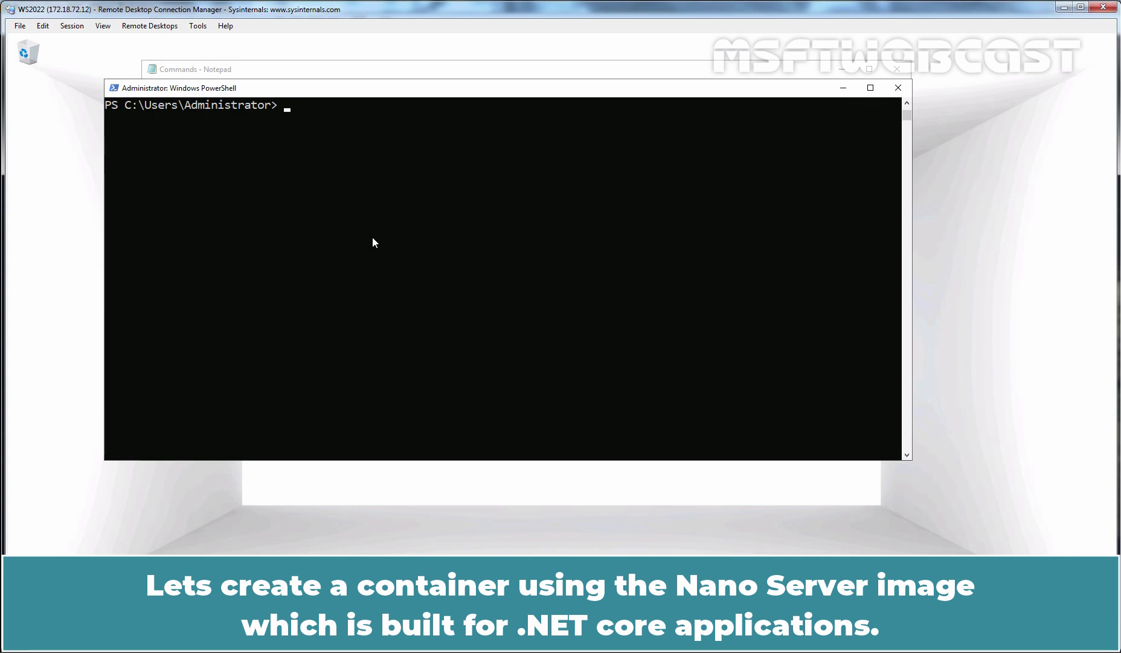
Step: Pull the nanoserver ltsc2022 image using the copied docker pull line, then verify it with docker images
key(alt+Tab)
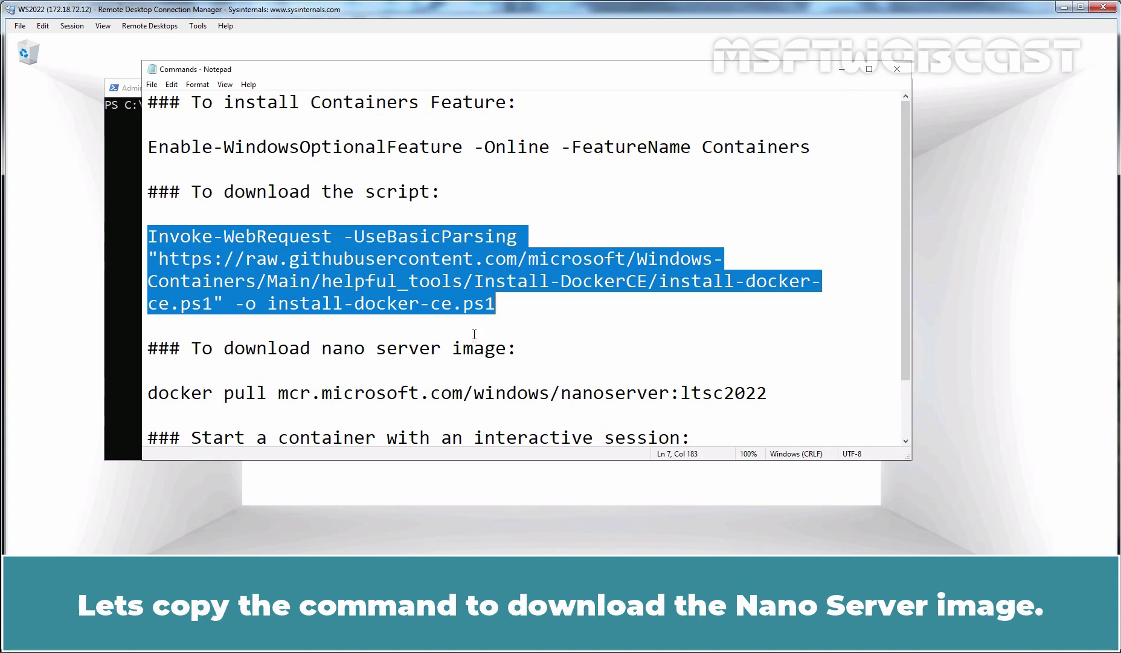
drag(154, 394, 782, 393)
right_click(725, 393)
click(753, 431)
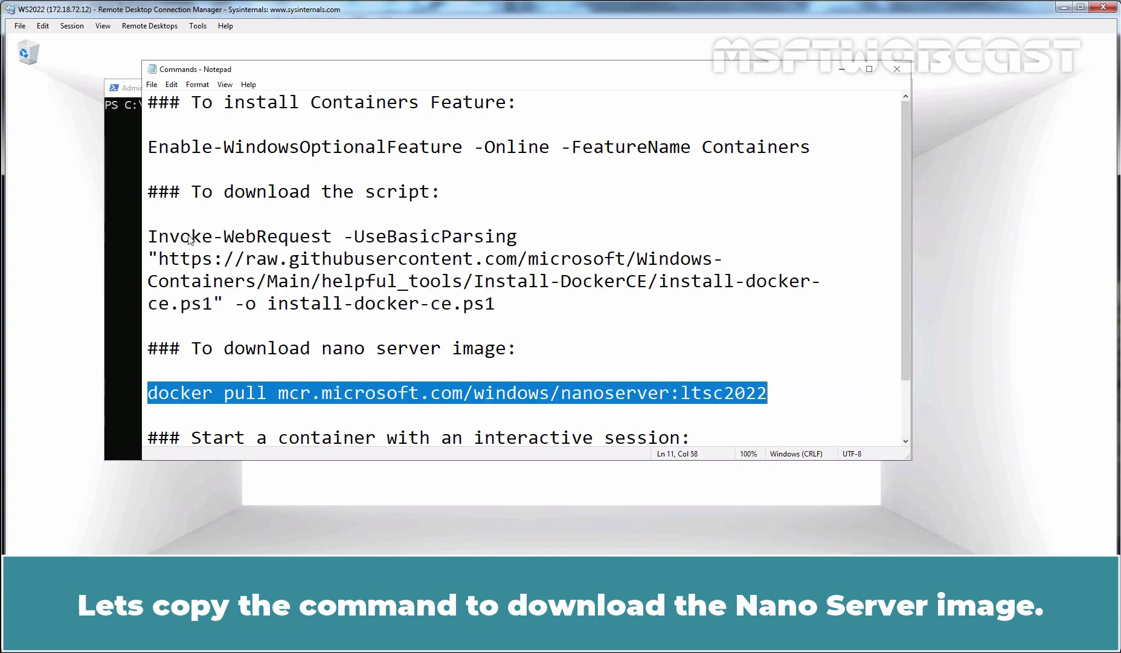
click(129, 194)
right_click(296, 187)
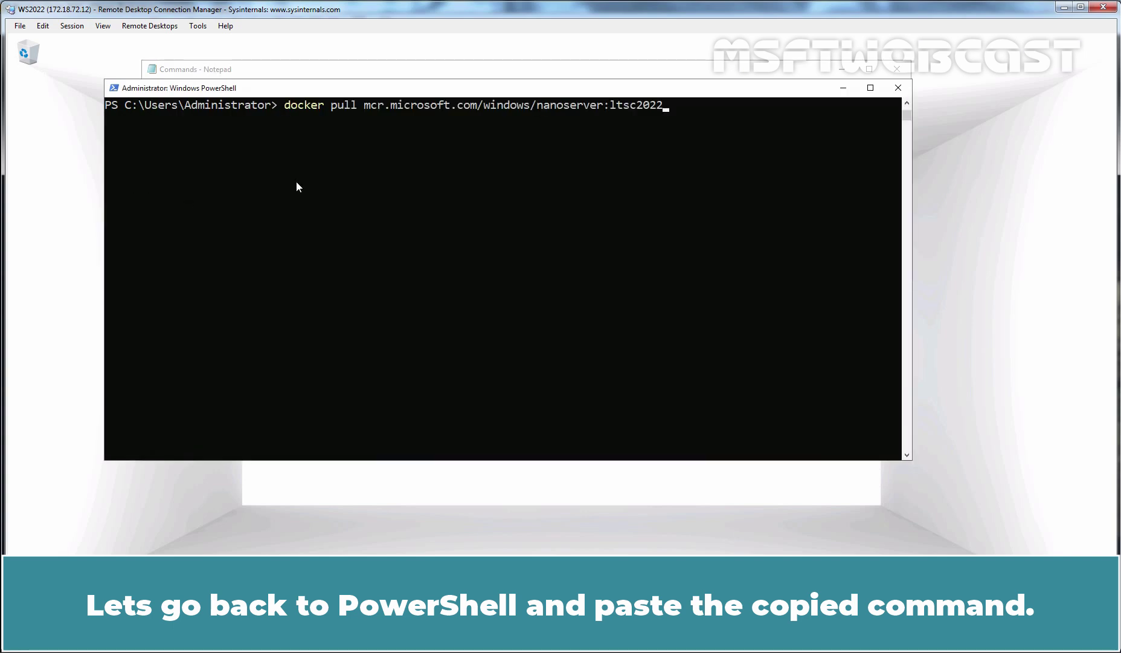
key(Return)
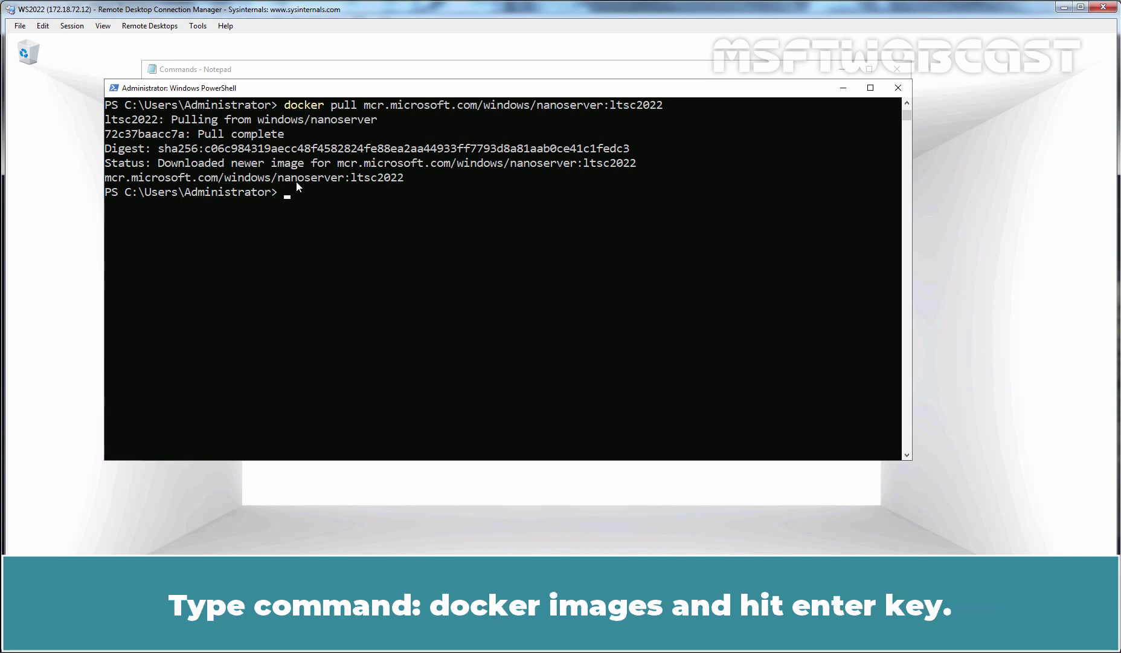
text(docker images)
key(Return)
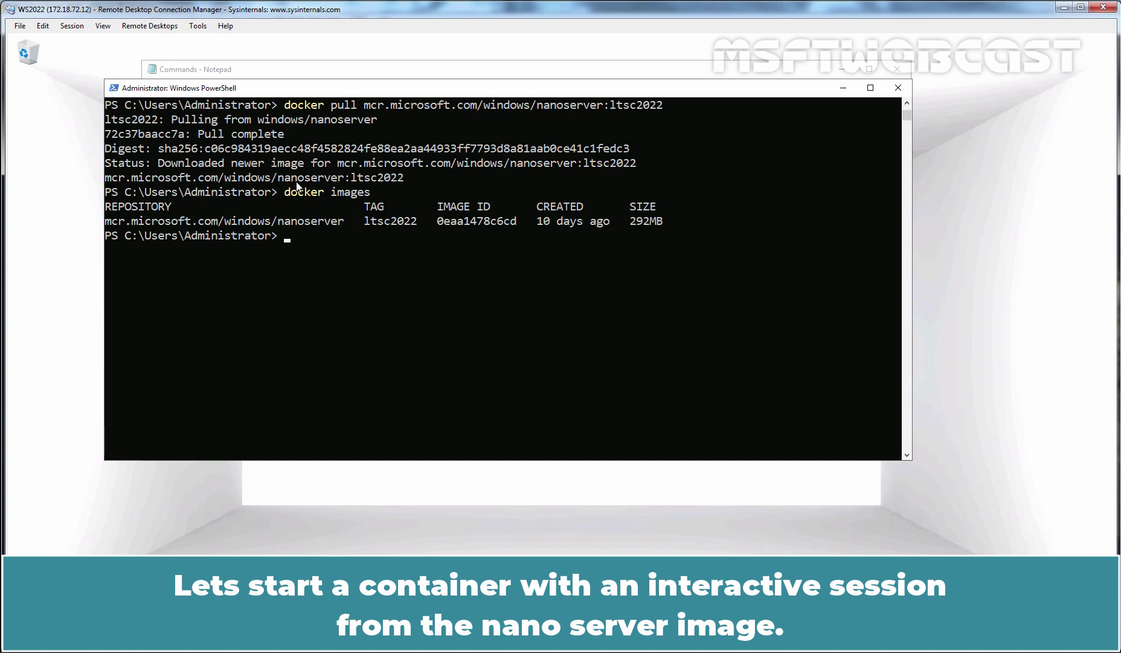
Step: Start an interactive Nano Server container using the docker run -it line from the notes
key(alt+Tab)
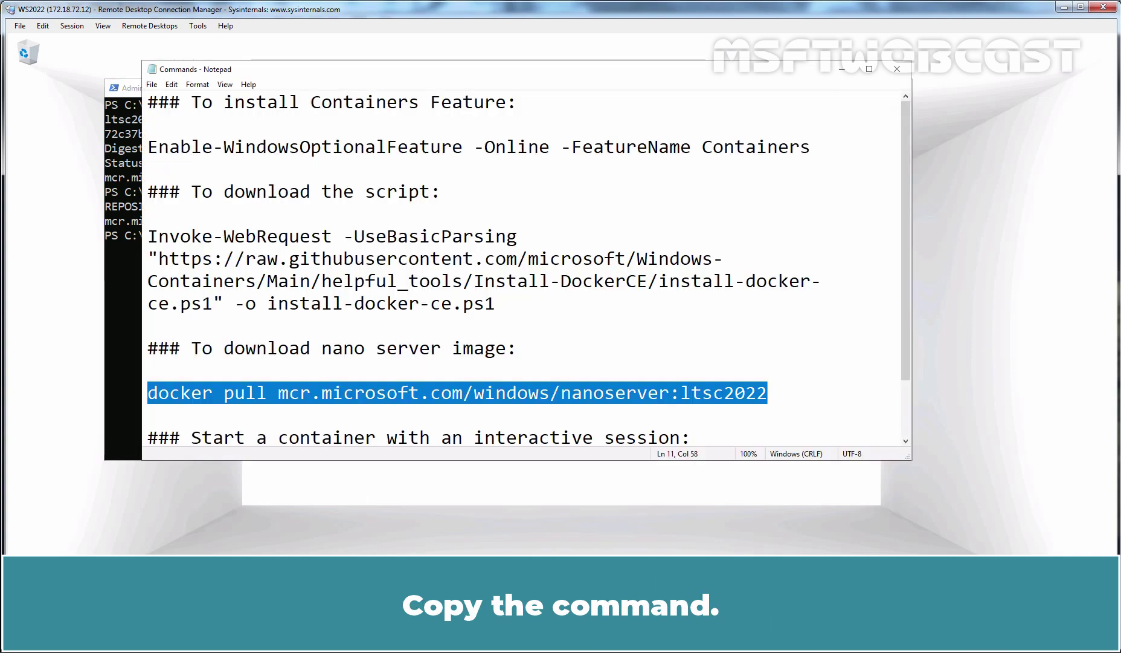
scroll(175, 419, down, 1)
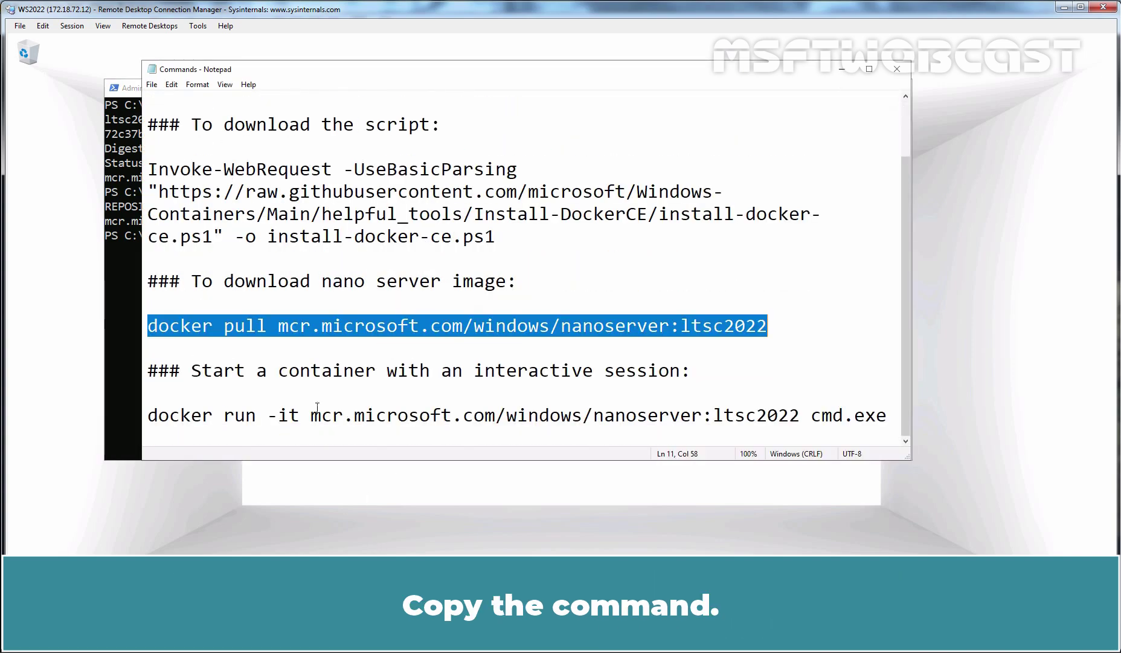
click(149, 416)
shift+click(900, 415)
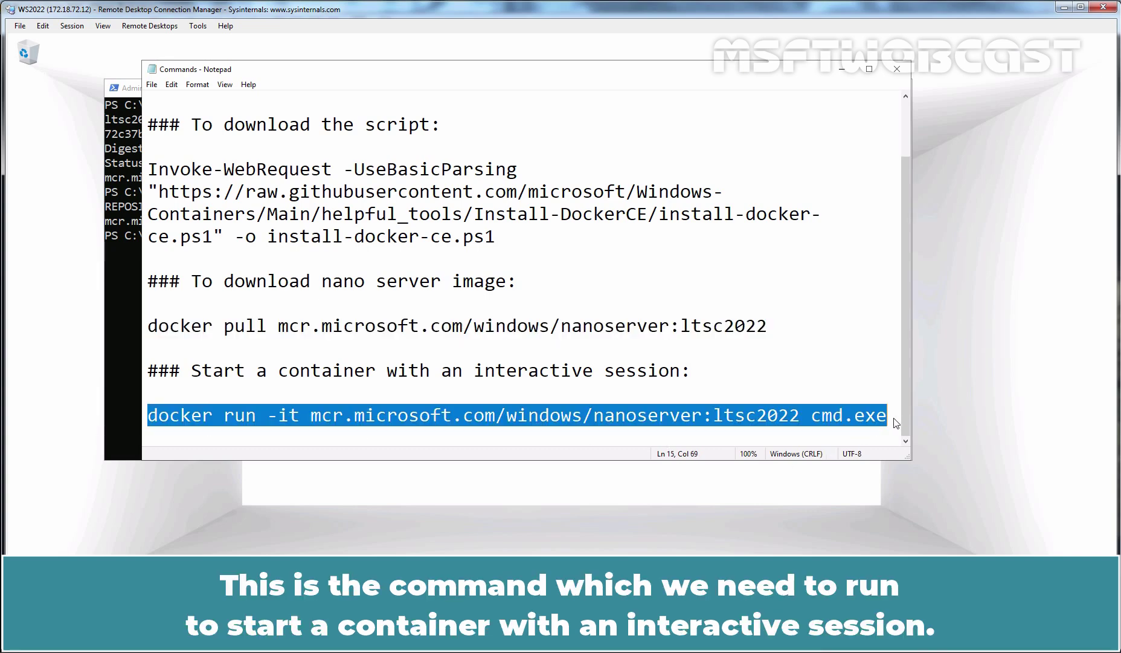
click(132, 260)
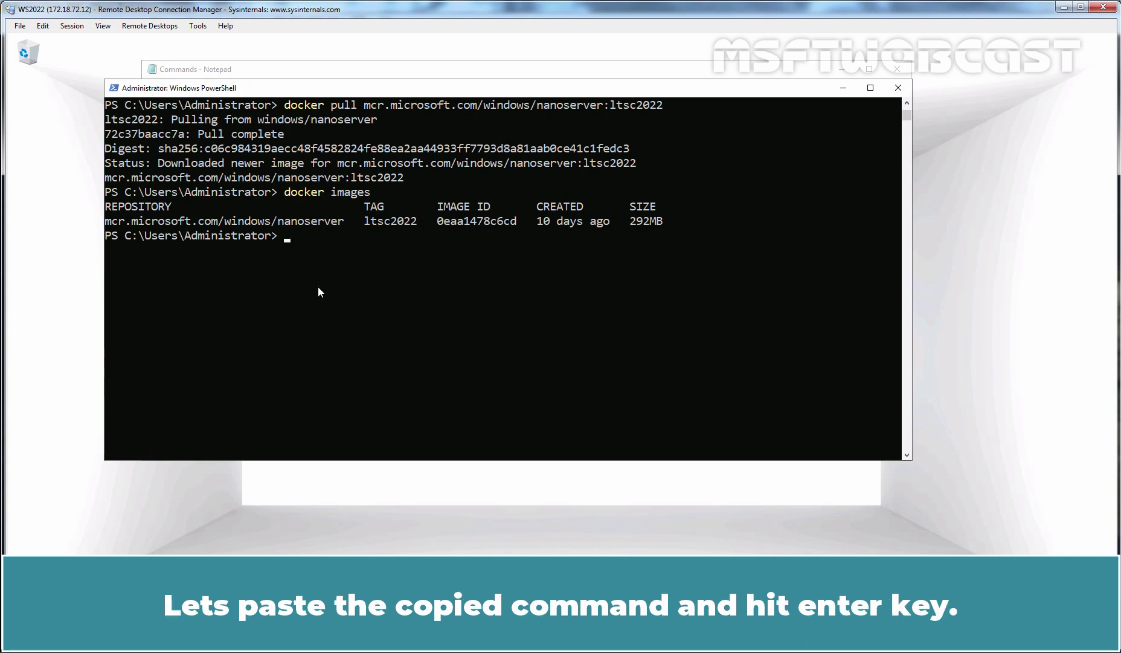
key(ctrl+v)
key(Return)
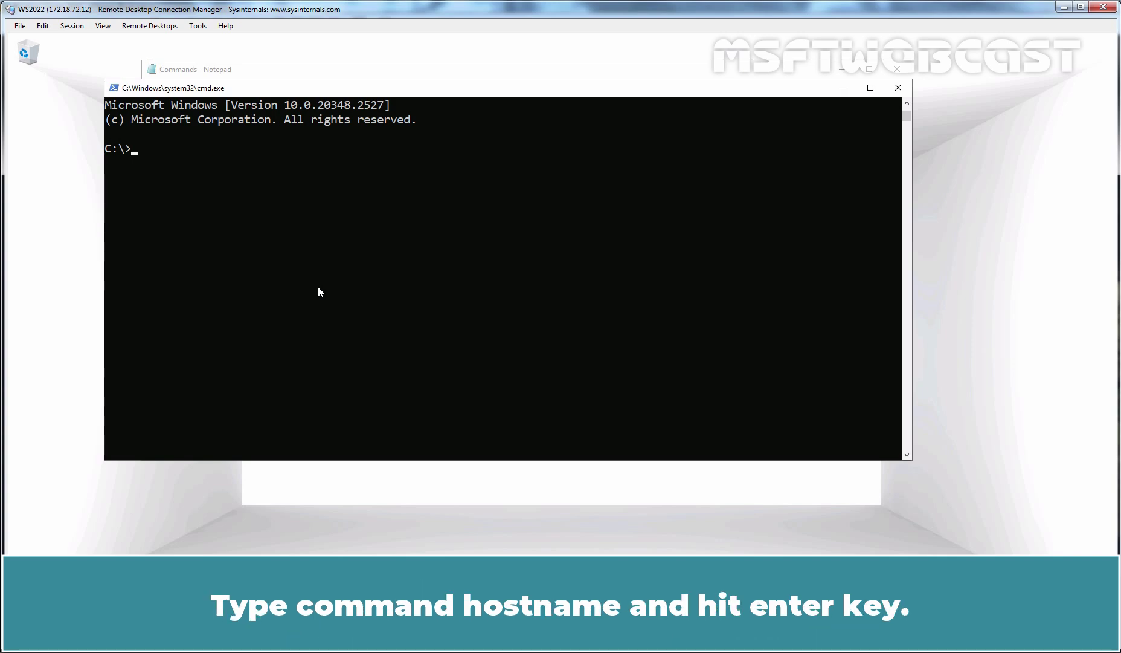
Step: Run hostname inside the container, then exit back to the PowerShell prompt
text(hostname)
key(Return)
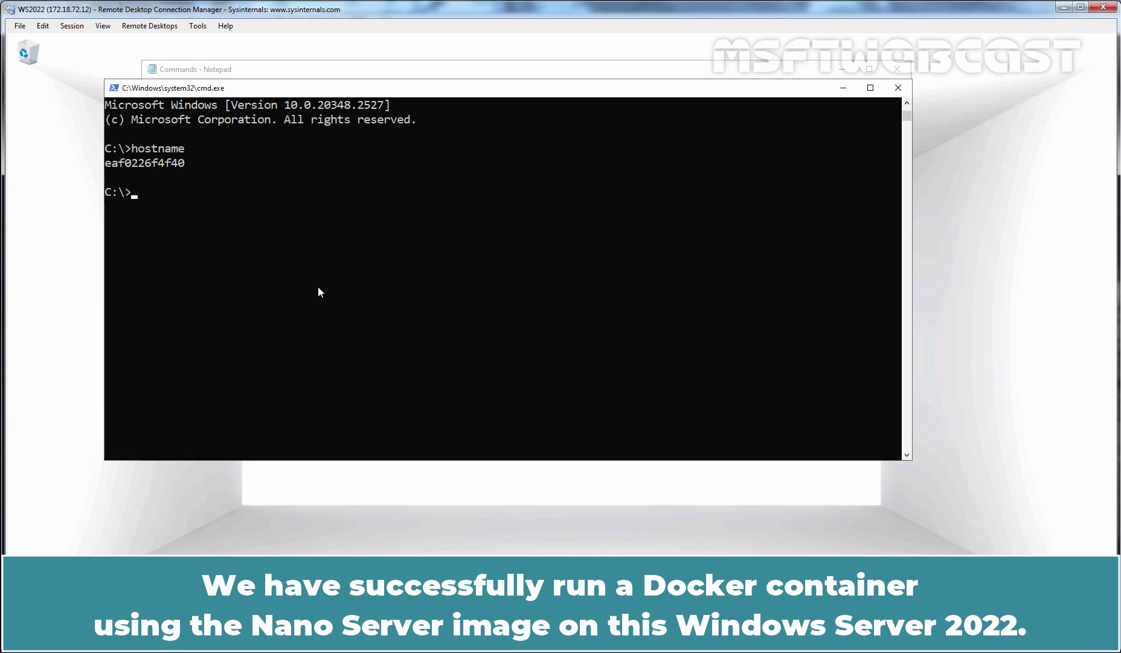
text(exit)
key(Return)
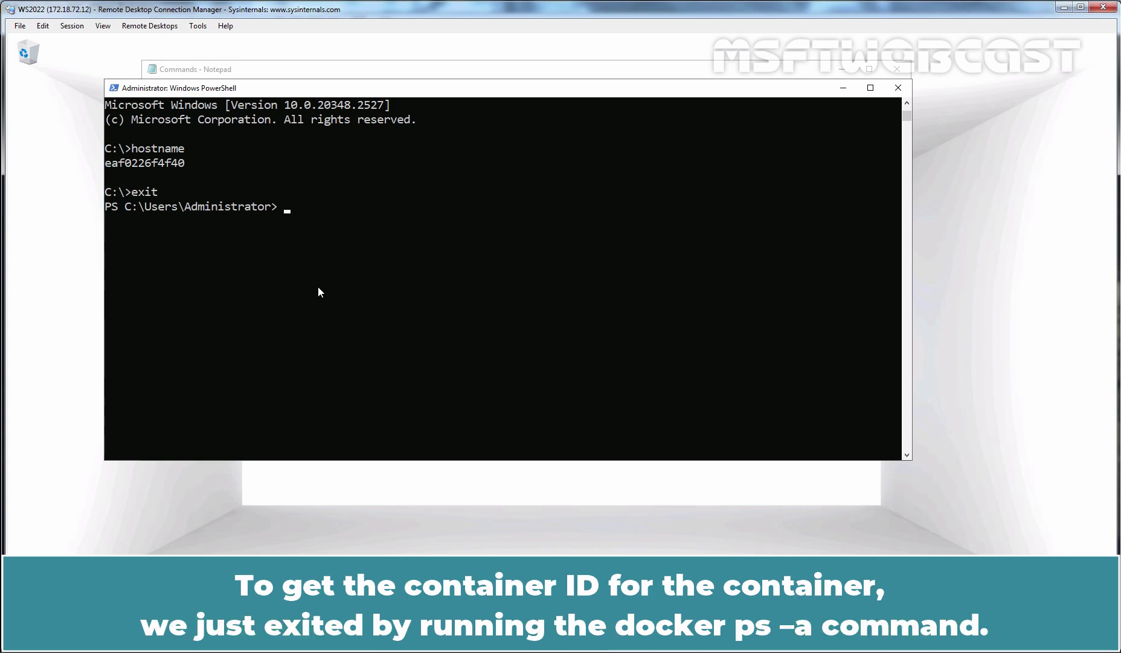
Step: List all containers with docker ps -a, then only their IDs with docker ps -aq
text(docker ps -a)
key(Return)
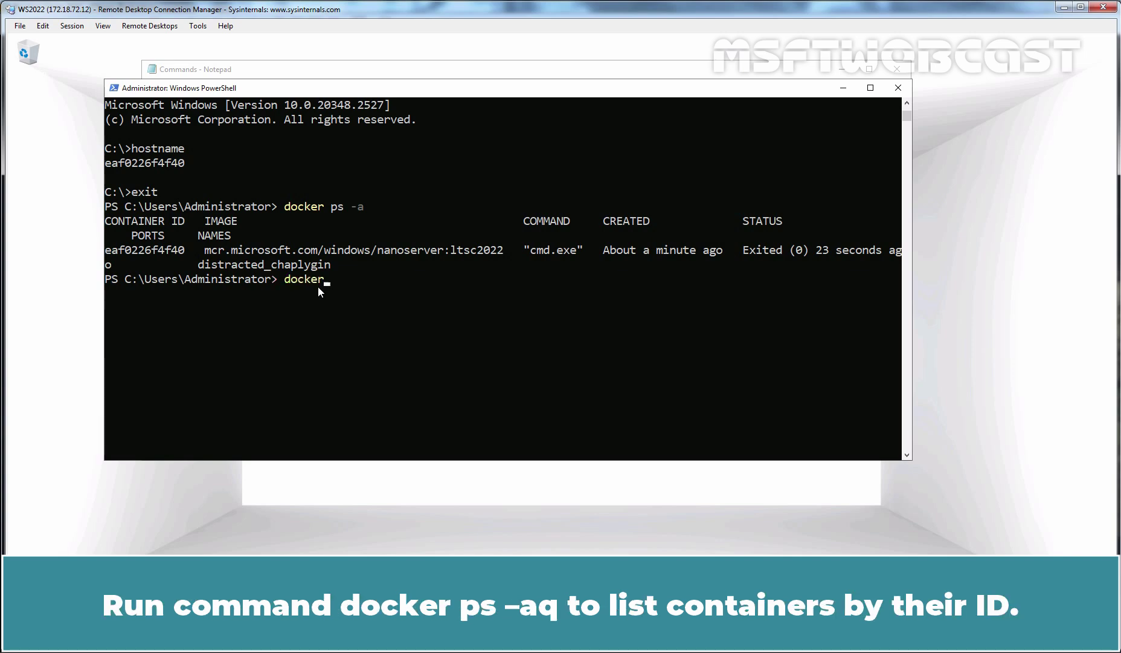
text(-aq)
key(Return)
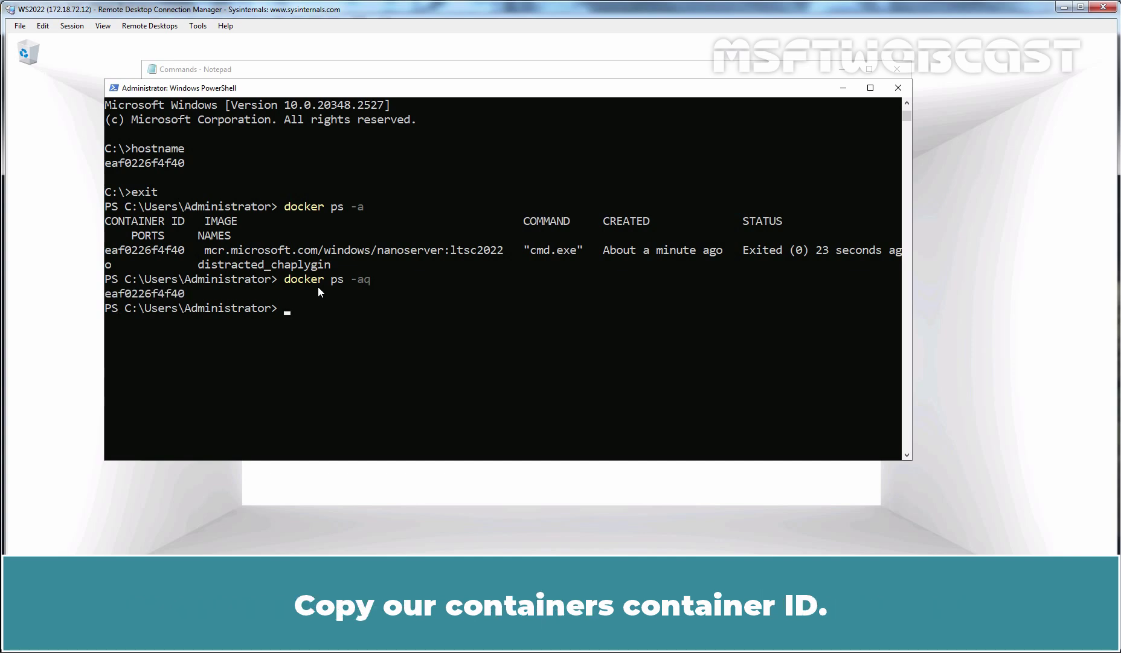
Step: Commit container eaf0226f4f40 as msft-test-image with docker commit
drag(107, 299, 180, 295)
right_click(180, 295)
text(docker commit)
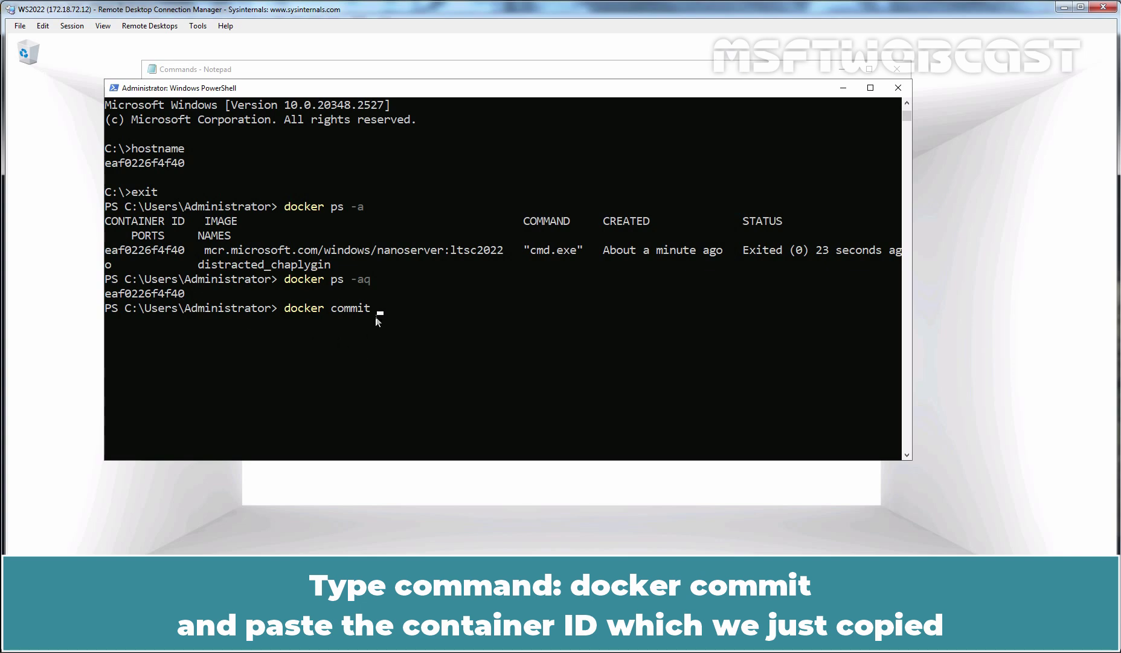
right_click(402, 315)
text(ms)
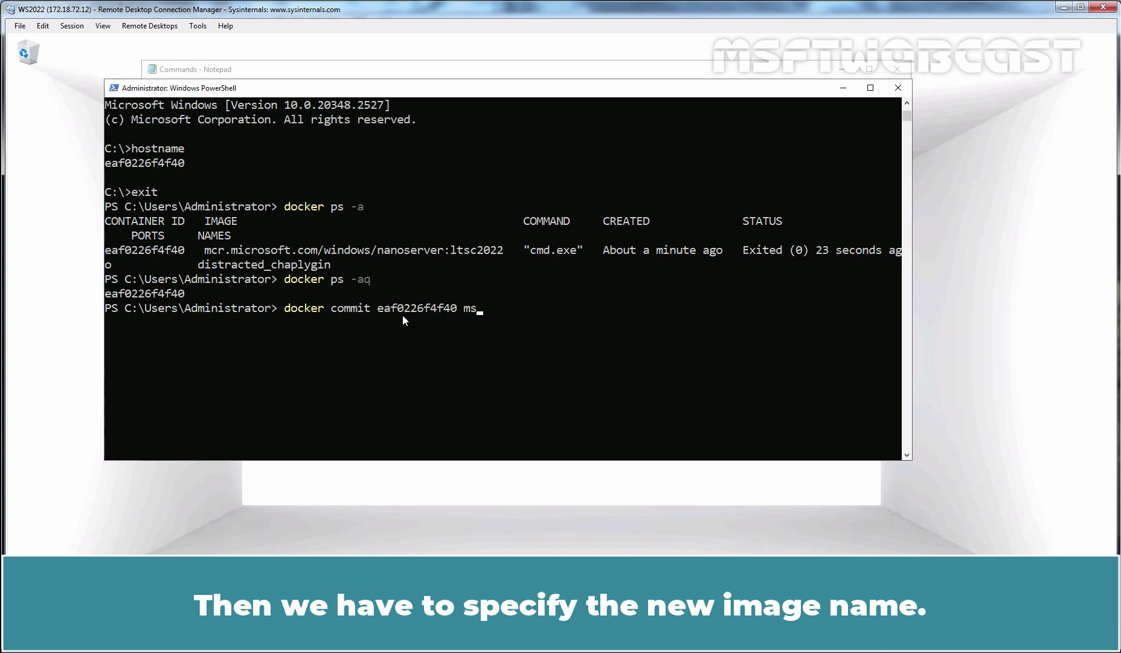
text(ft-test-image)
key(Return)
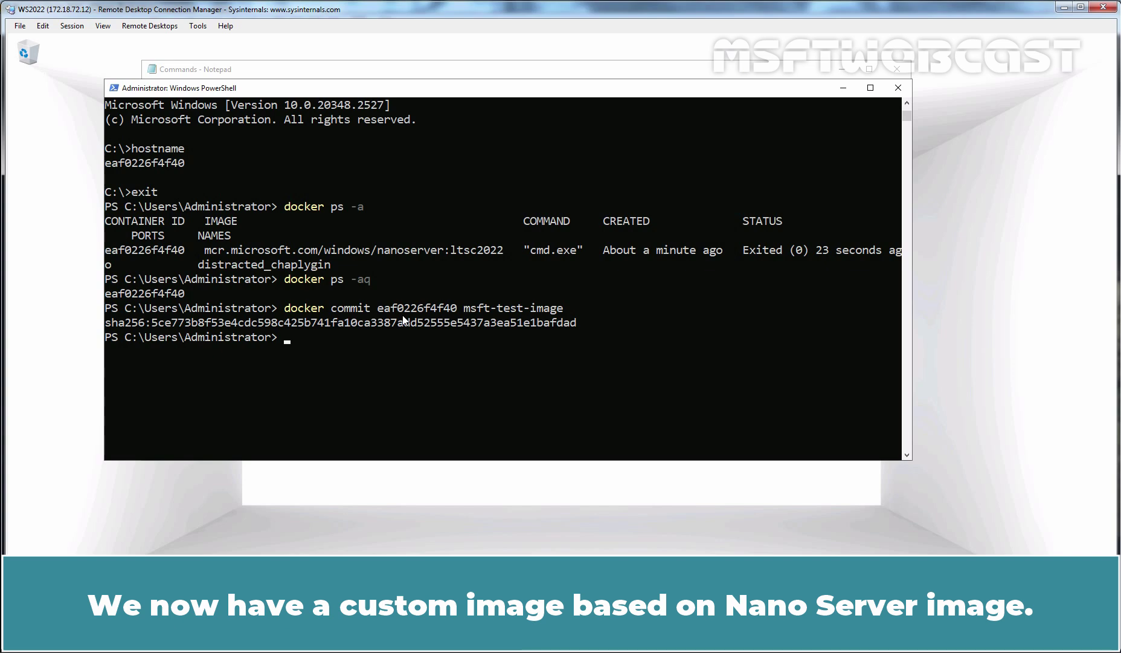
Step: Run docker images to see msft-test-image (latest, 294MB) beside the 292MB nanoserver image
text(docker images)
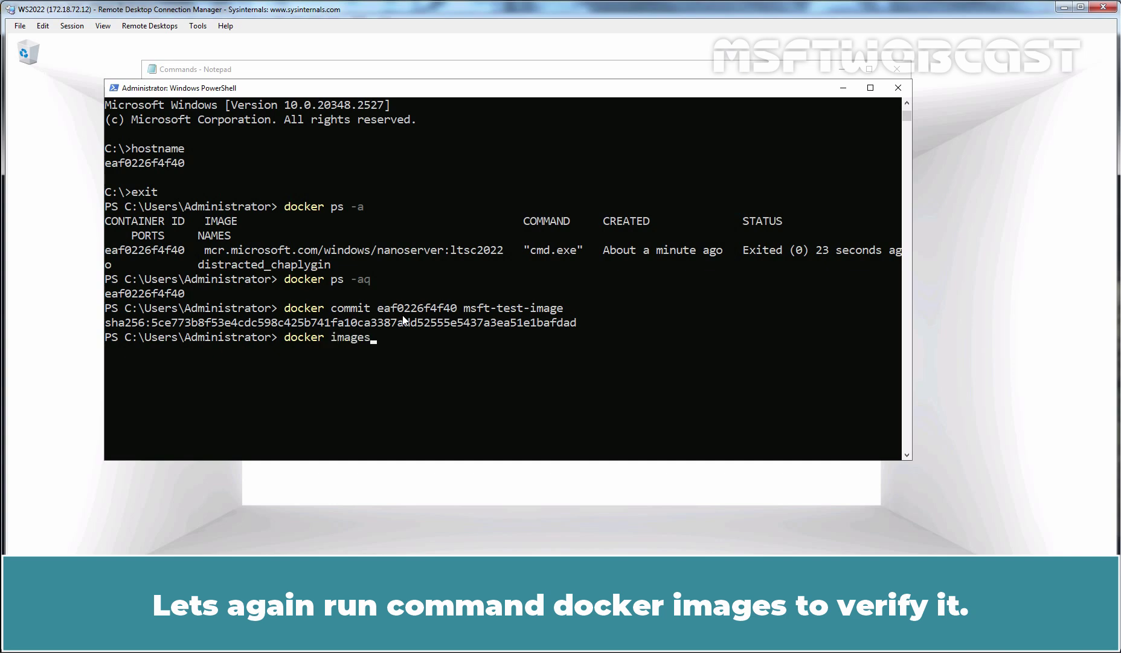
key(Return)
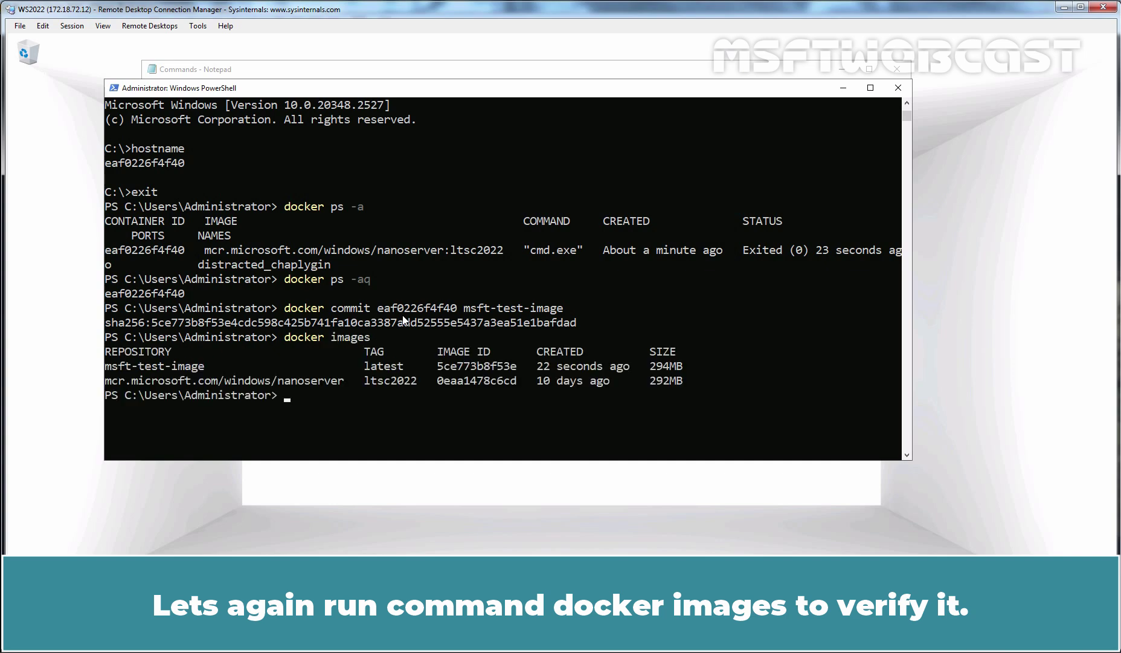